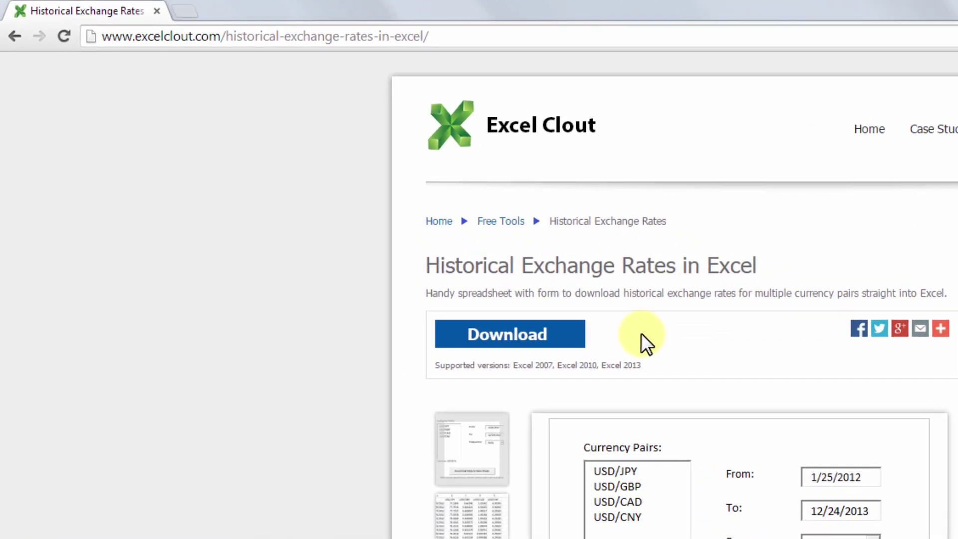
# Google 'excel clout historical exchange rates' and download Historical_Exchange_Rates.xlsm from the Excel Clout page.
pyautogui.moveTo(469, 37); pyautogui.dragTo(77, 39)
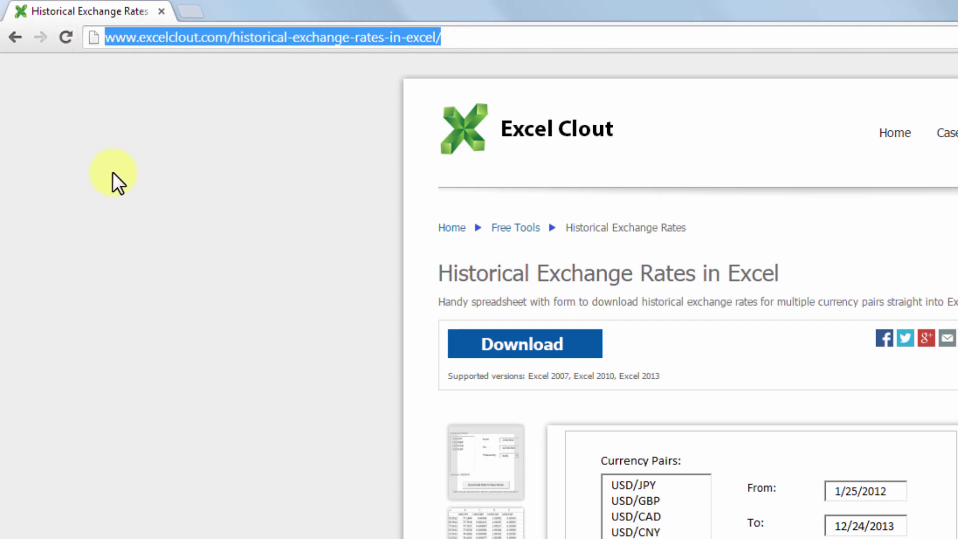
pyautogui.write('excel ')
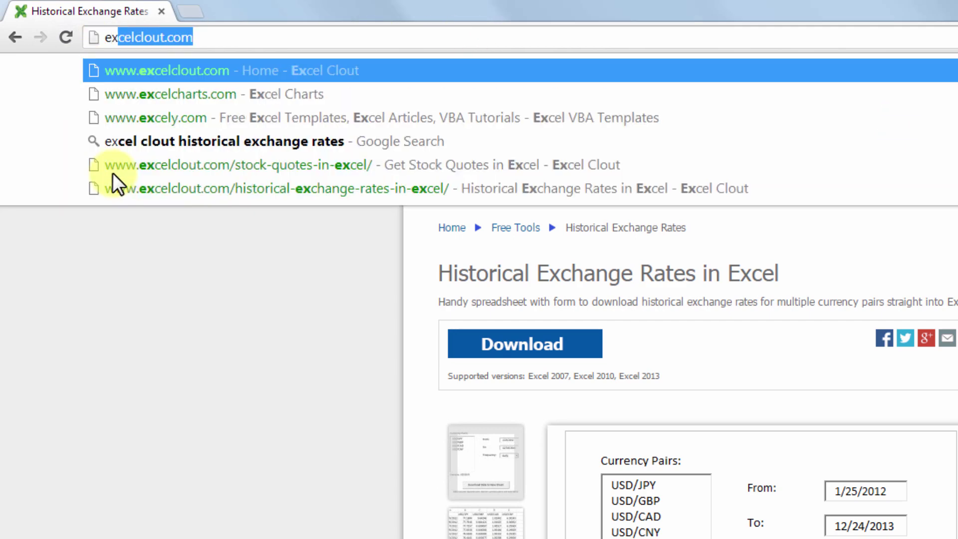
pyautogui.write('clout ')
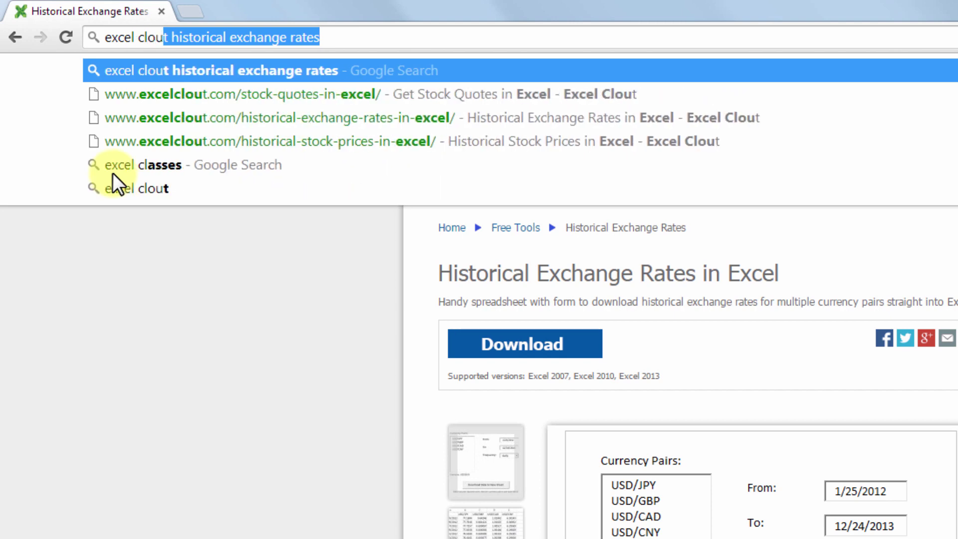
pyautogui.write('histor')
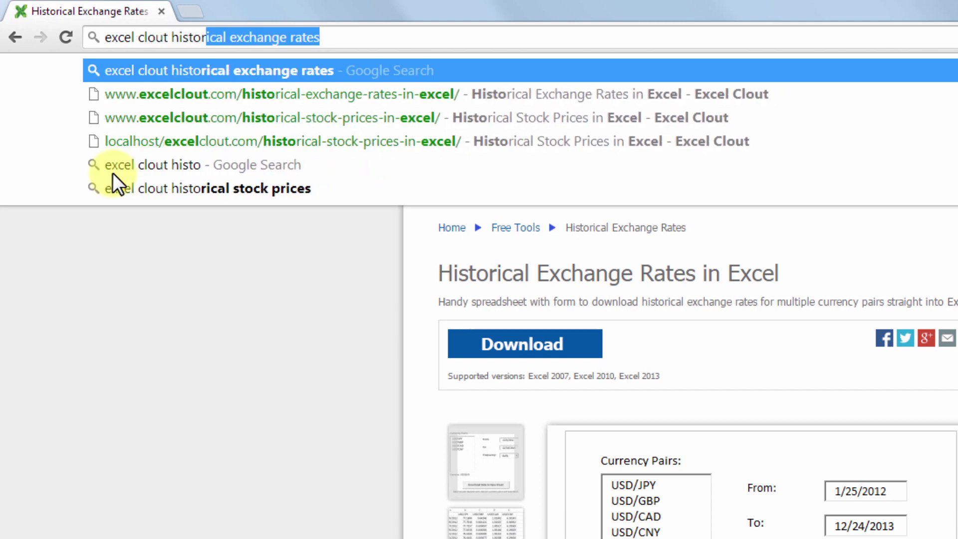
pyautogui.write('ical exchange rates')
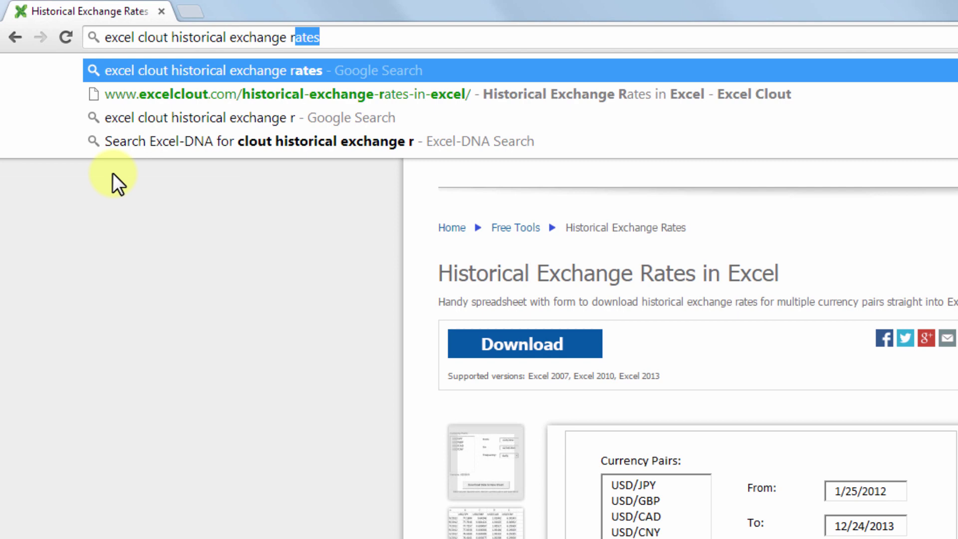
pyautogui.press('Return')
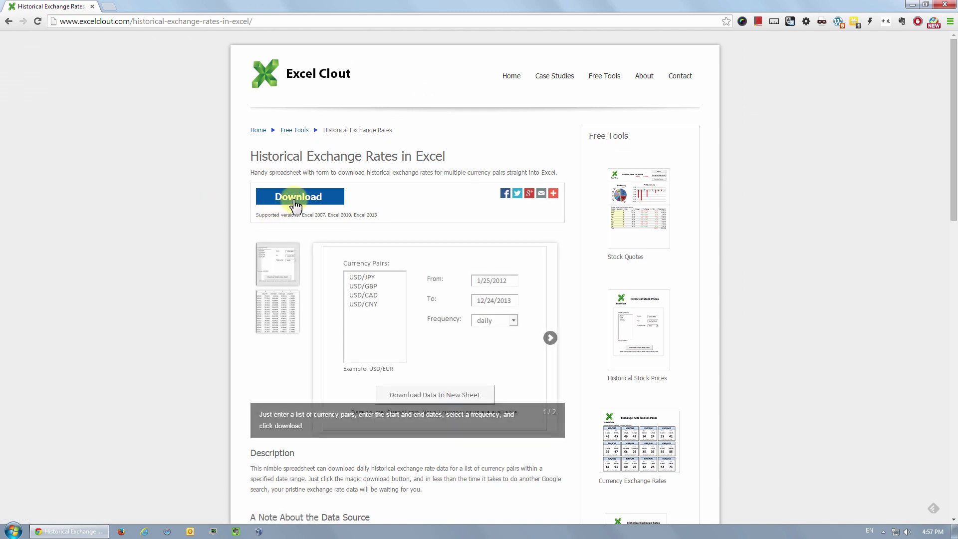
pyautogui.click(297, 201)
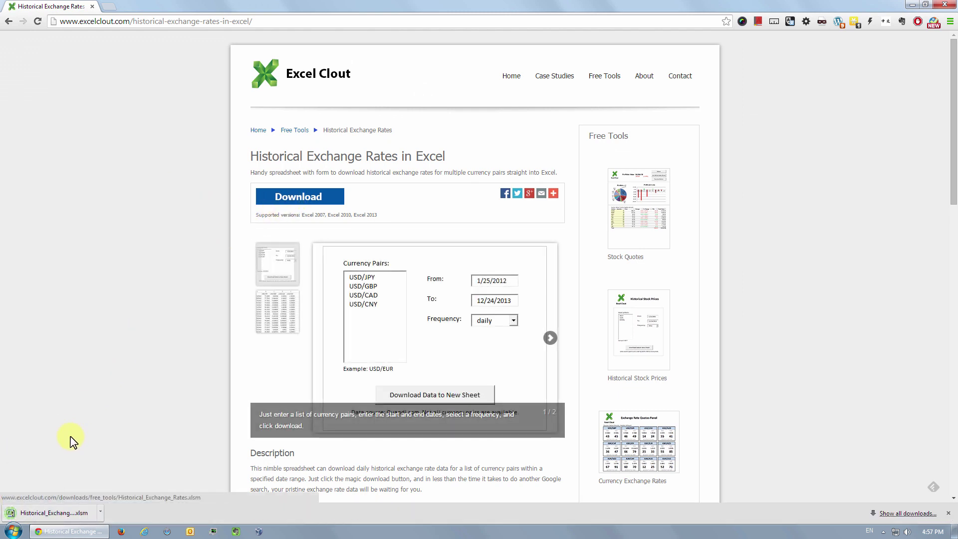
# Open the downloaded Historical_Exchange_Rates.xlsm, then enable editing and its macro content.
pyautogui.click(53, 513)
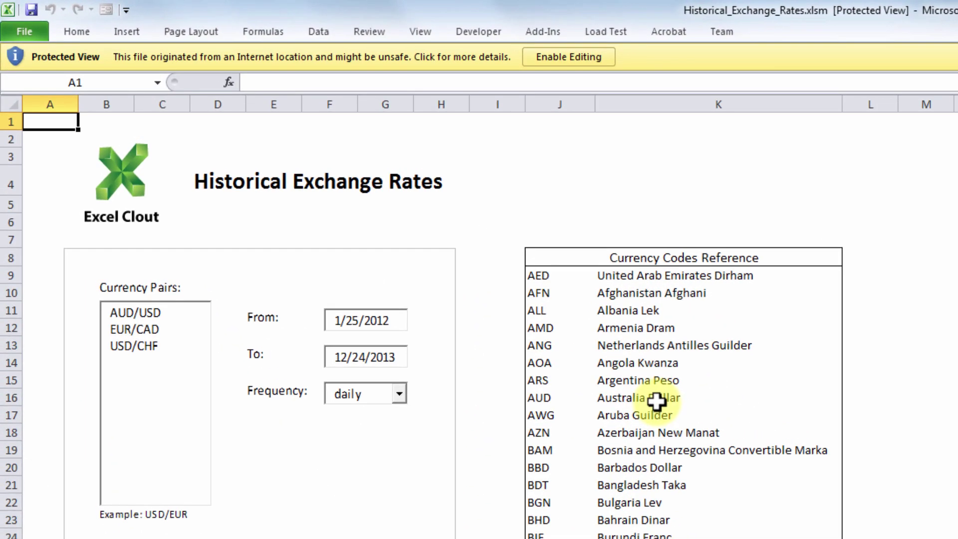
pyautogui.click(571, 56)
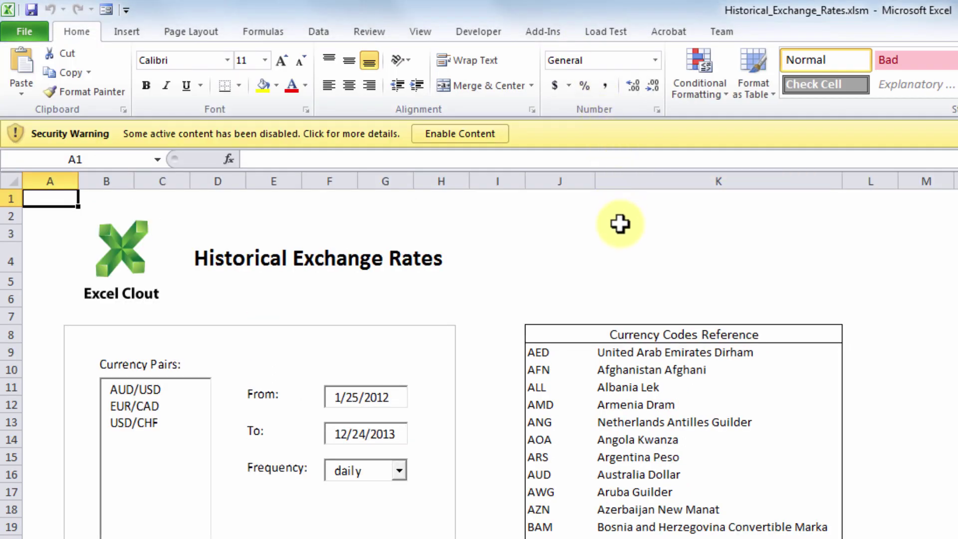
pyautogui.click(494, 133)
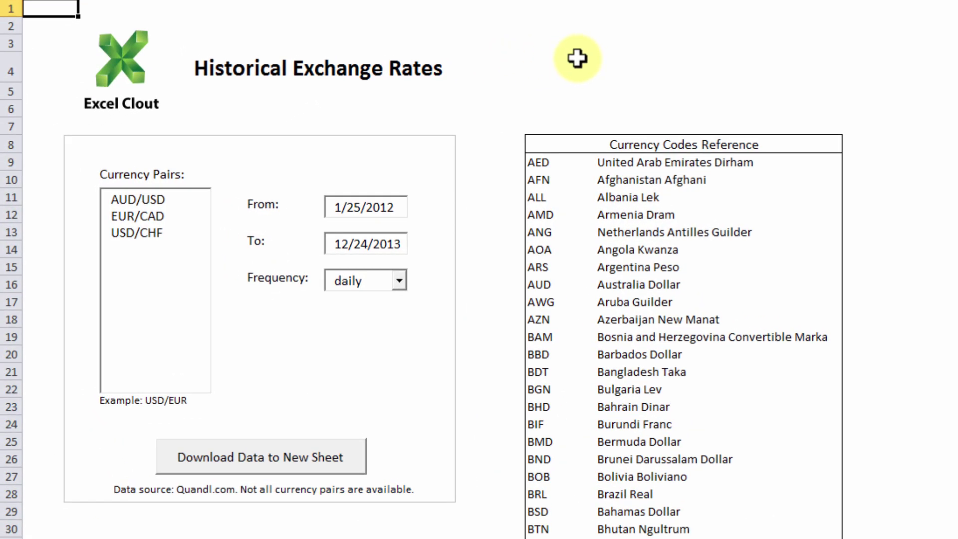
pyautogui.click(97, 151)
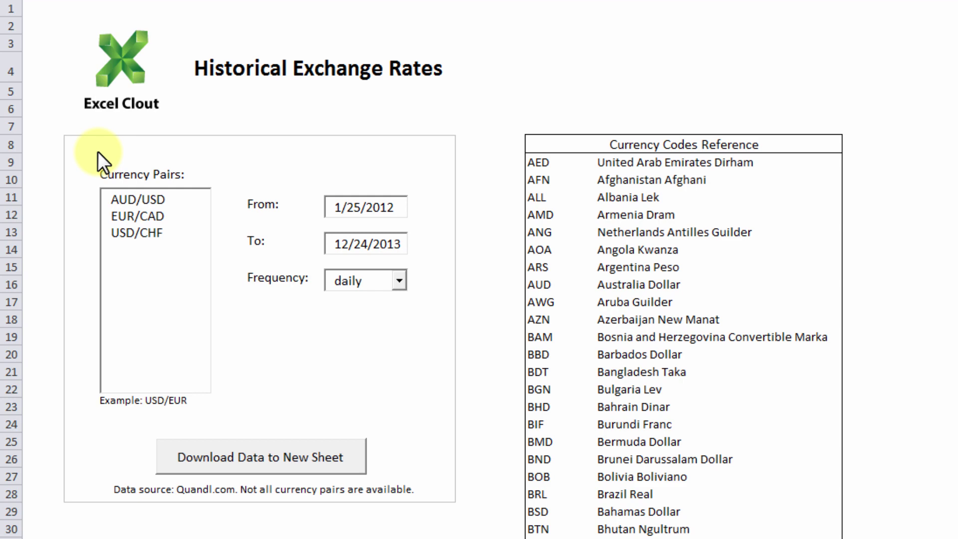
pyautogui.click(559, 142)
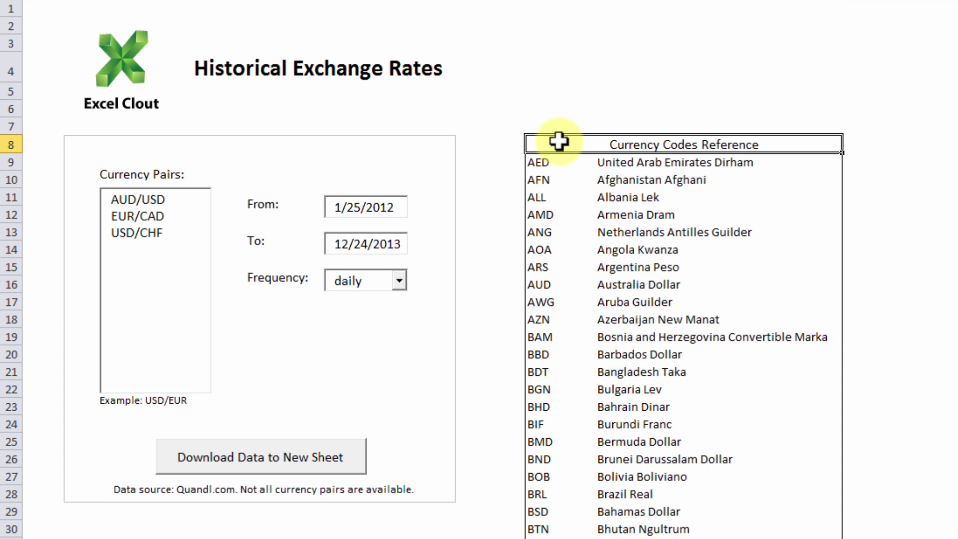
# Overwrite the Currency Pairs box with EUR/USD and USD/CAD on separate lines.
pyautogui.moveTo(174, 238); pyautogui.dragTo(42, 190)
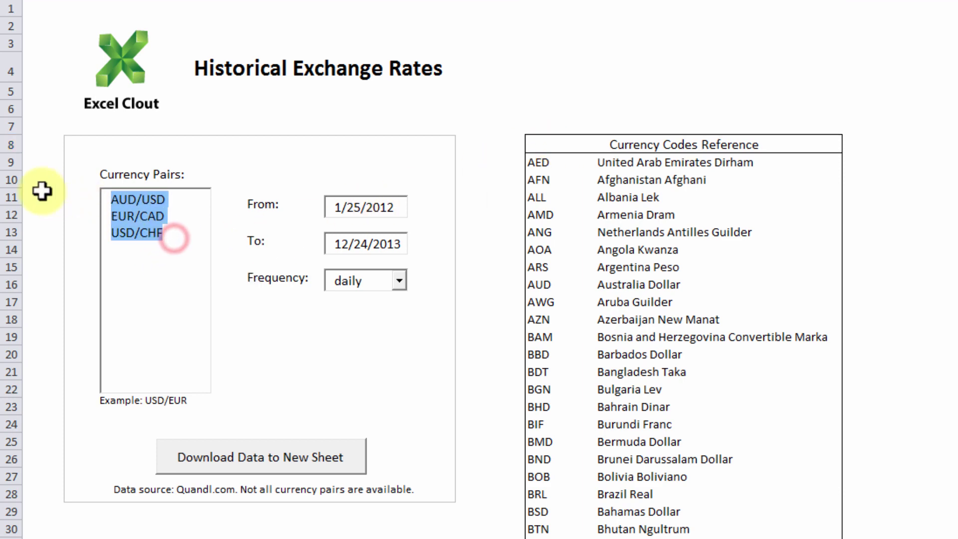
pyautogui.write('EU')
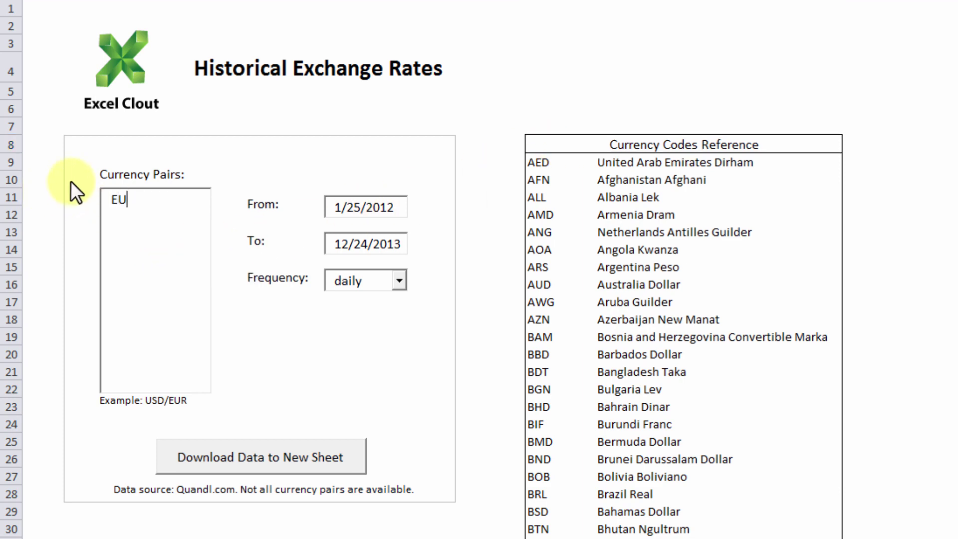
pyautogui.write('R/USD')
pyautogui.press('Return')
pyautogui.write('USD/CAD')
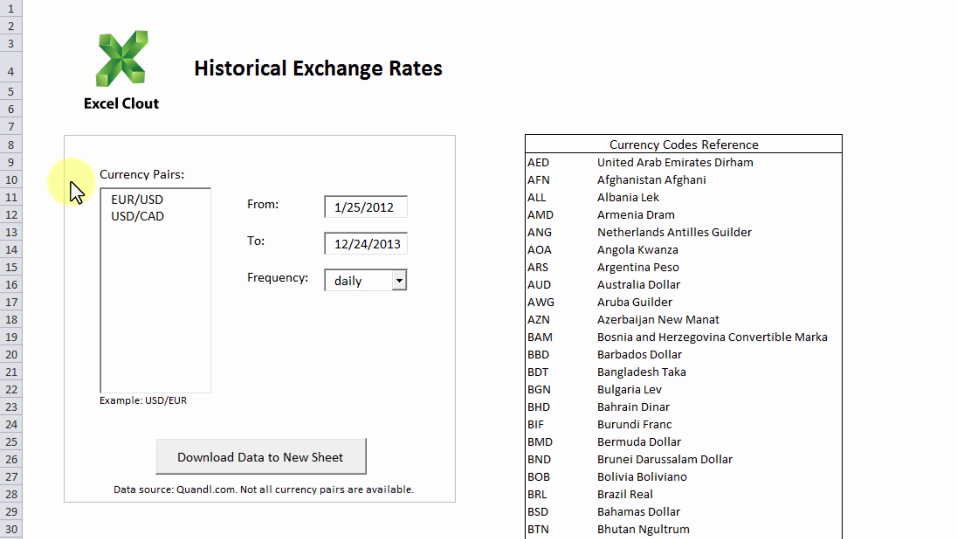
# Change the From date to 8/1/2000 and the To date to 8/1/2010.
pyautogui.moveTo(397, 208); pyautogui.dragTo(325, 207)
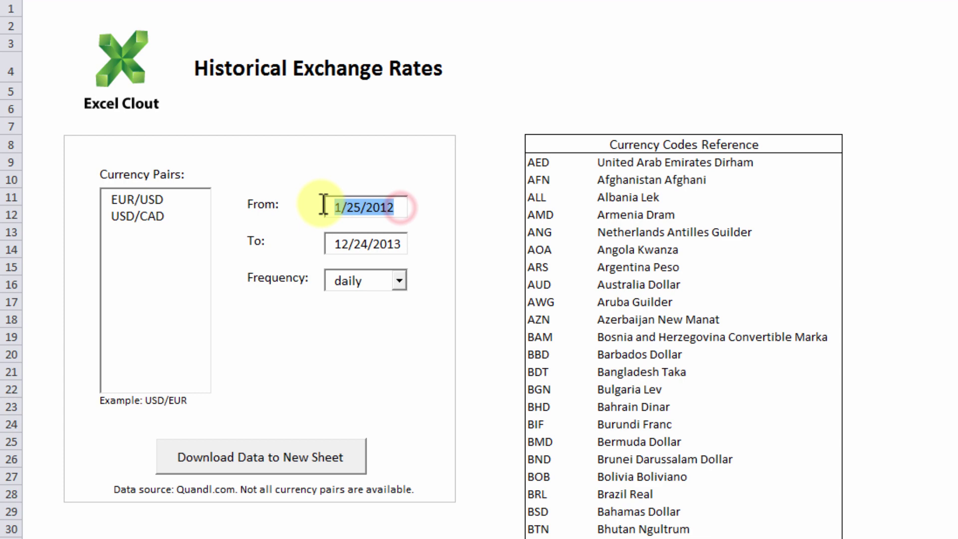
pyautogui.write('8/1')
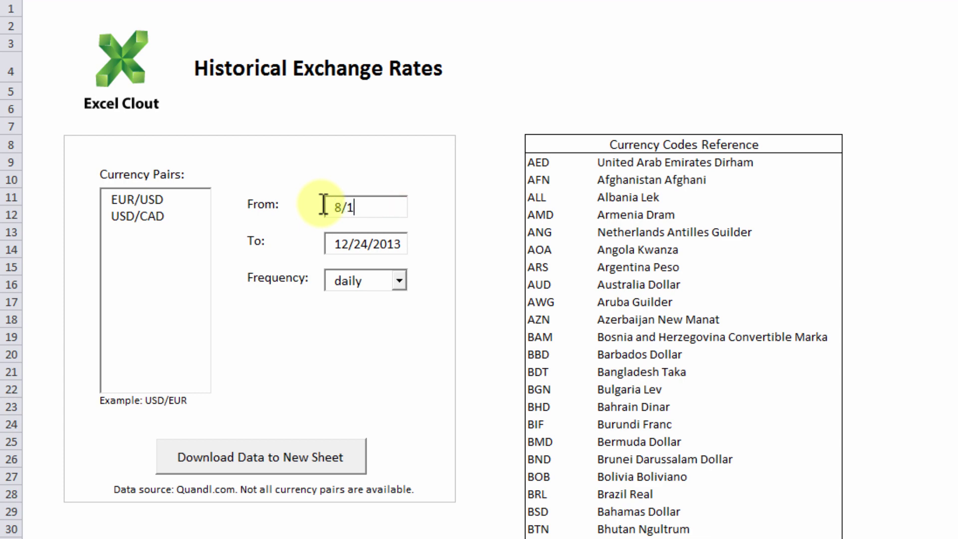
pyautogui.write('/2000')
pyautogui.moveTo(400, 245); pyautogui.dragTo(293, 243)
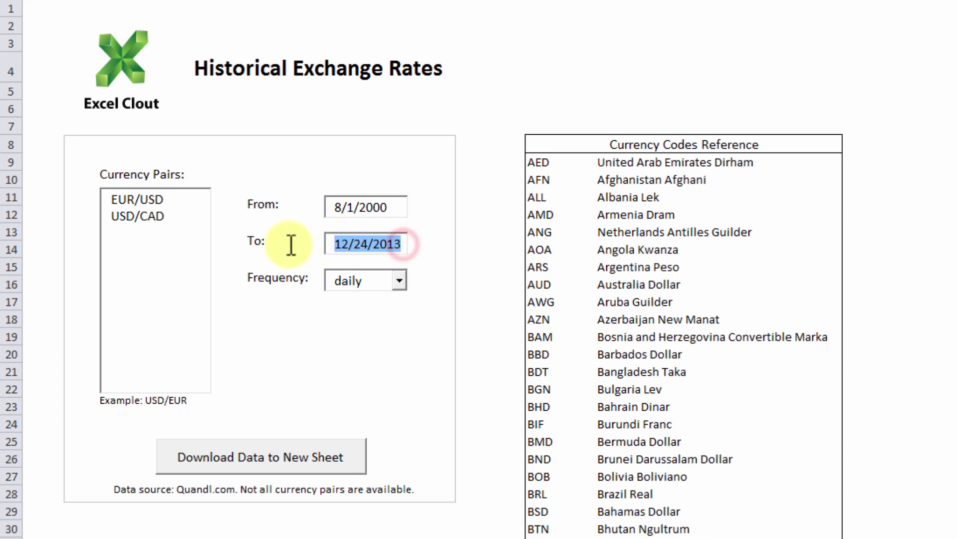
pyautogui.write('8/1/2010')
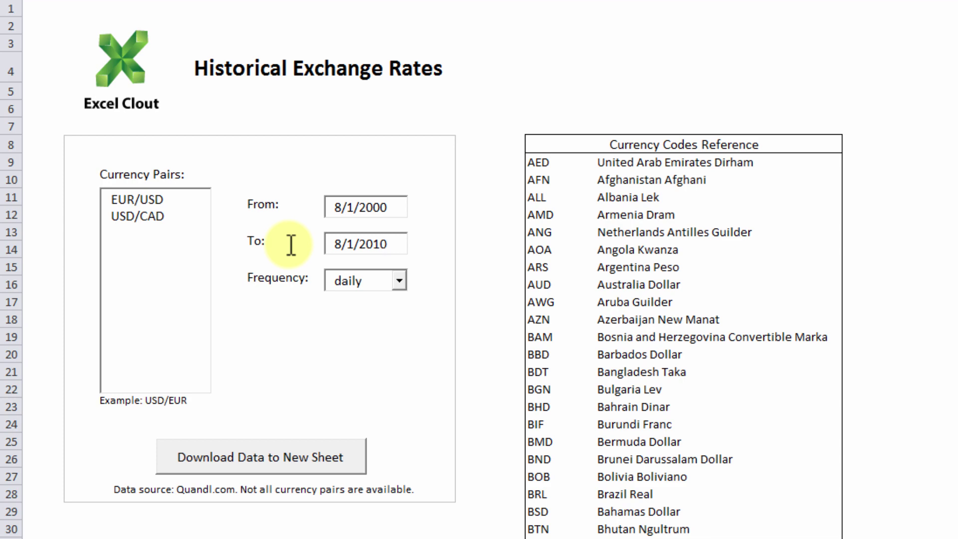
pyautogui.click(399, 286)
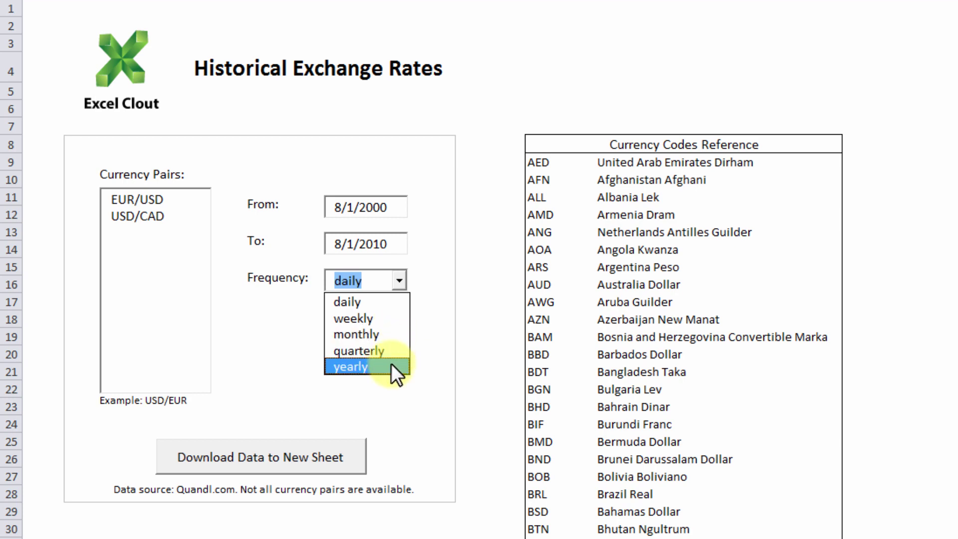
pyautogui.click(403, 295)
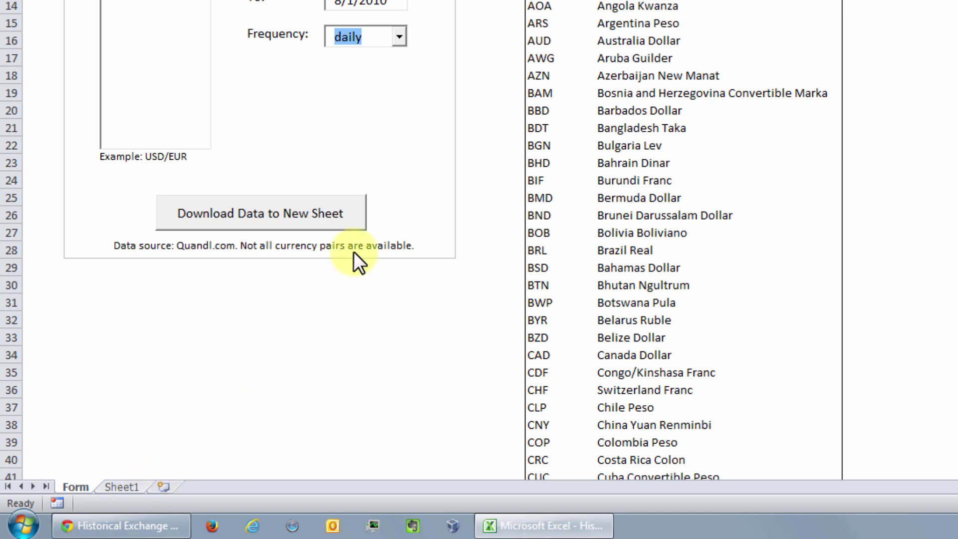
# Run Download Data to New Sheet so the daily rates land in a new Sheet2.
pyautogui.click(358, 220)
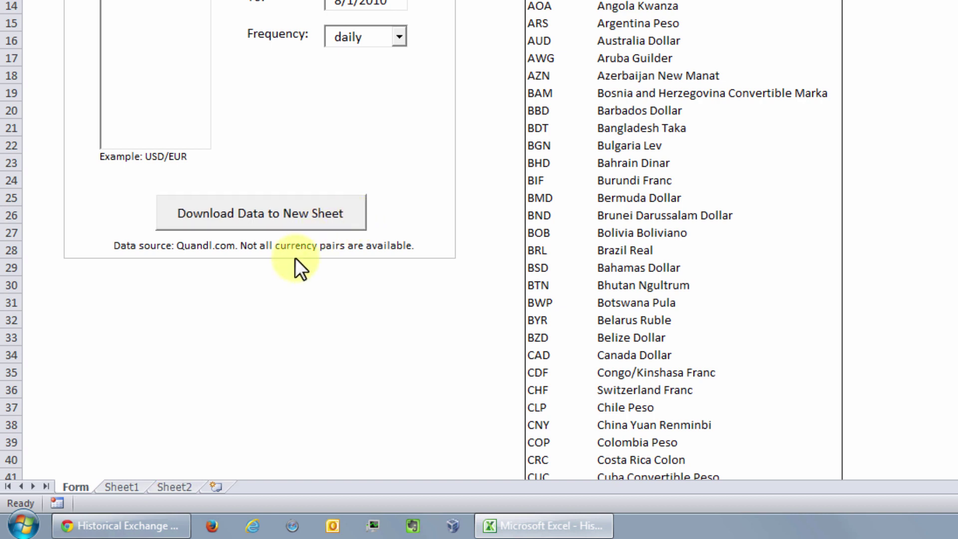
pyautogui.click(175, 487)
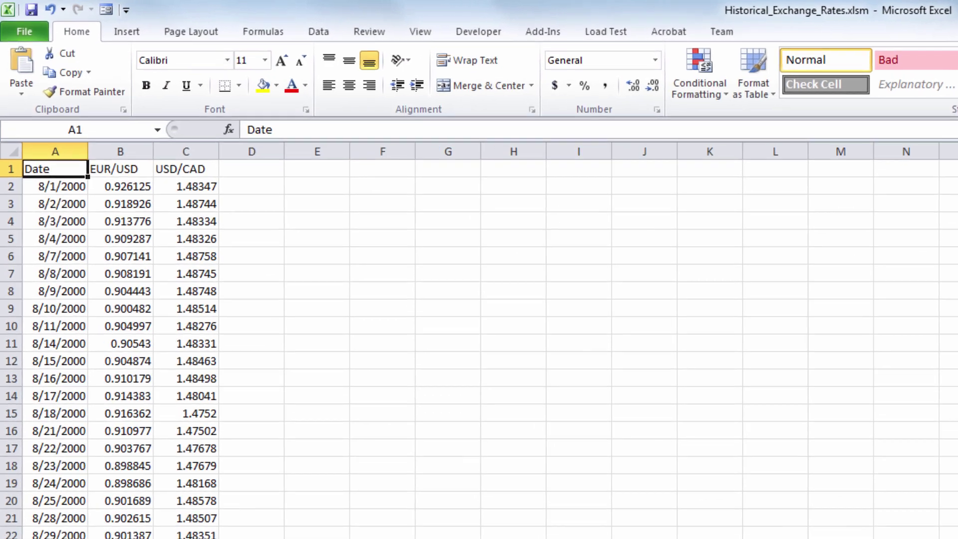
pyautogui.click(73, 142)
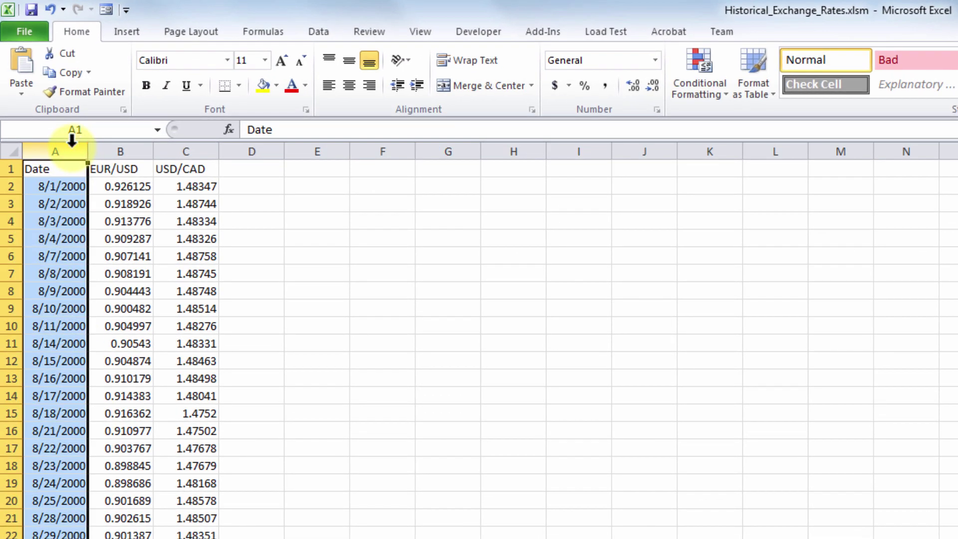
pyautogui.moveTo(113, 148); pyautogui.dragTo(185, 149)
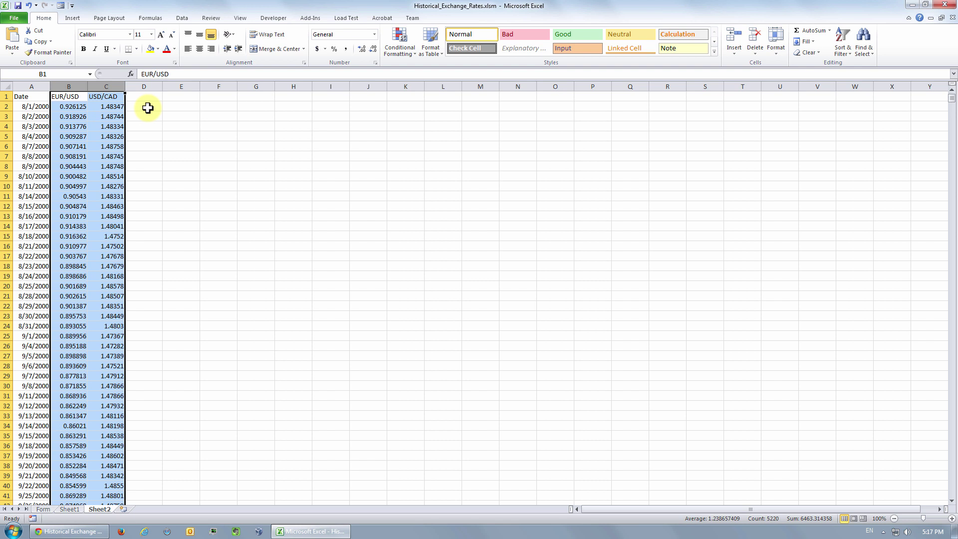
# Copy columns A to C (Date, EUR/USD, USD/CAD) of Sheet2.
pyautogui.moveTo(31, 86); pyautogui.dragTo(105, 85)
pyautogui.hotkey('ctrl', 'c')
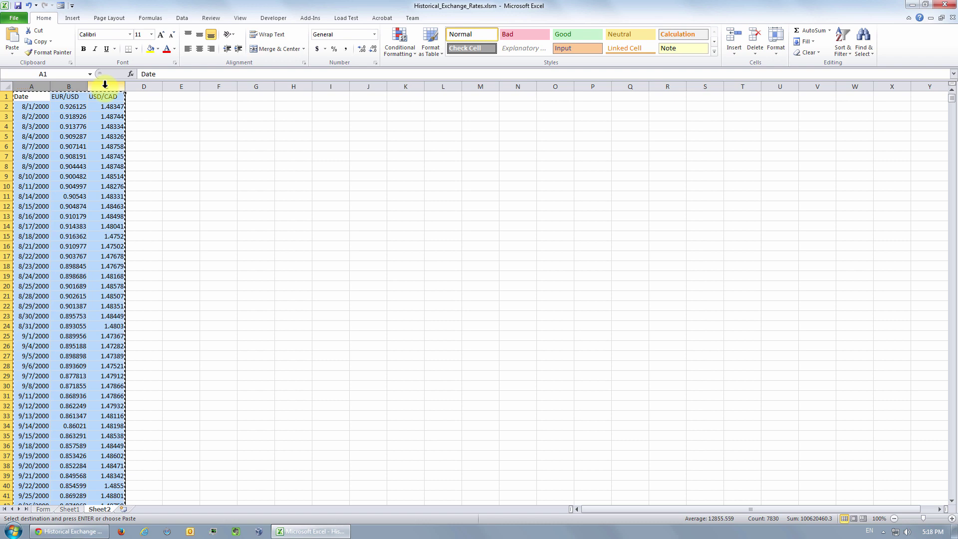
# Return to Chrome and navigate to the Excel Clout Free Tools page.
pyautogui.click(67, 531)
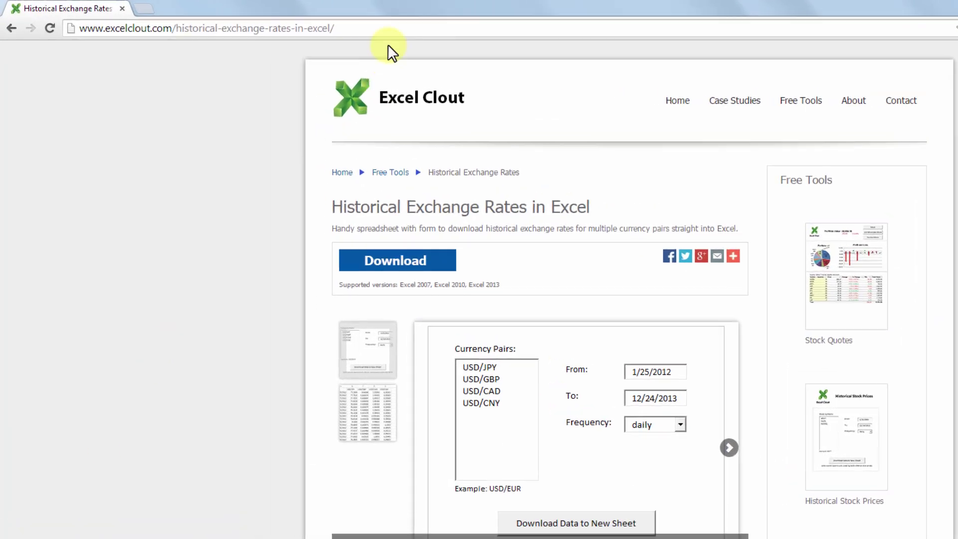
pyautogui.click(390, 28)
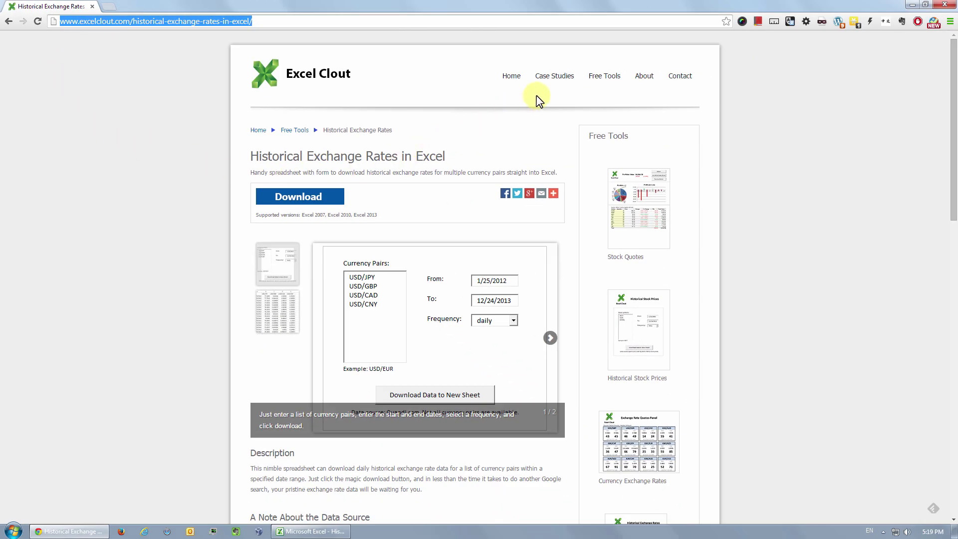
pyautogui.click(604, 80)
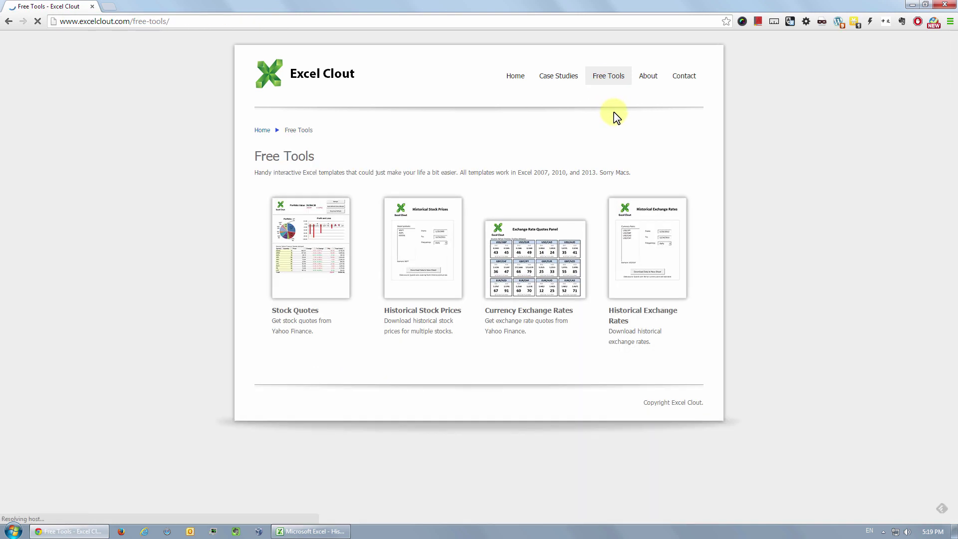